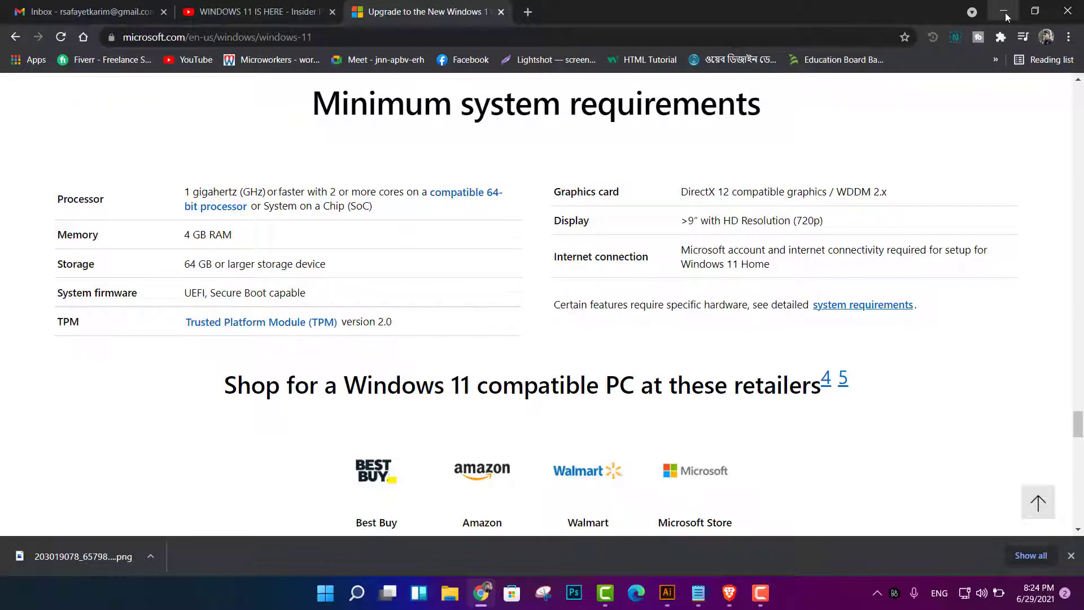
Step: Minimize the browser window and refresh the desktop twice using the extended desktop options
left_click(1004, 12)
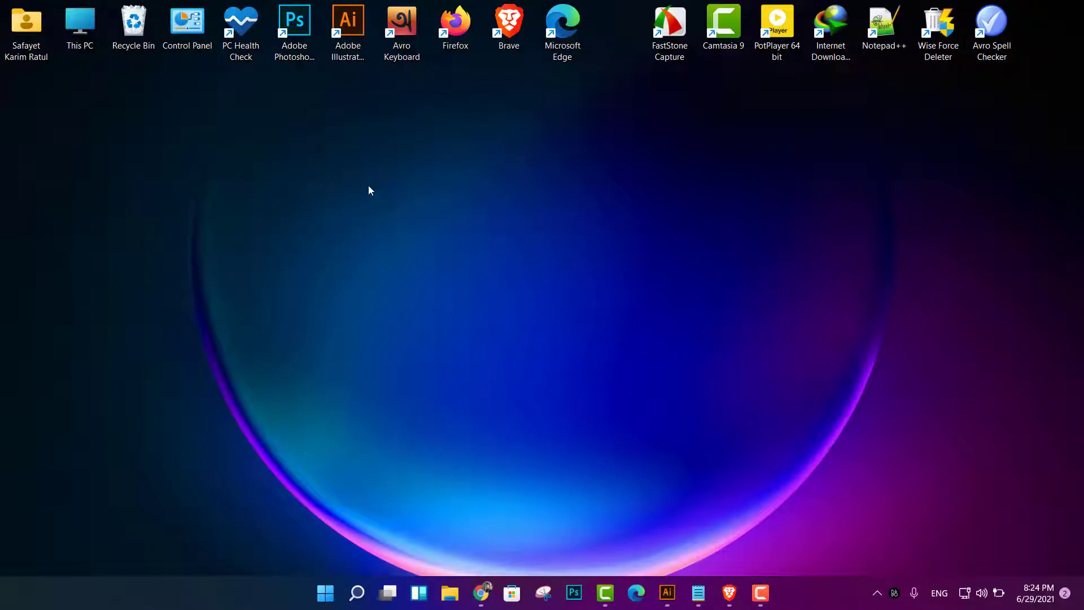
right_click(290, 149)
mouse_move(320, 169)
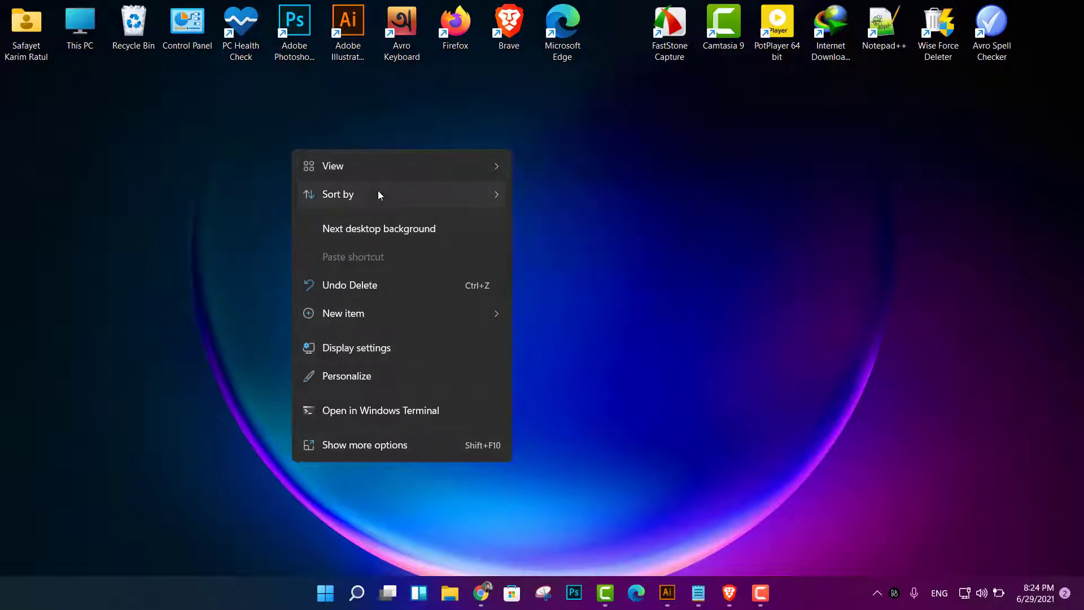
left_click(369, 446)
left_click(422, 267)
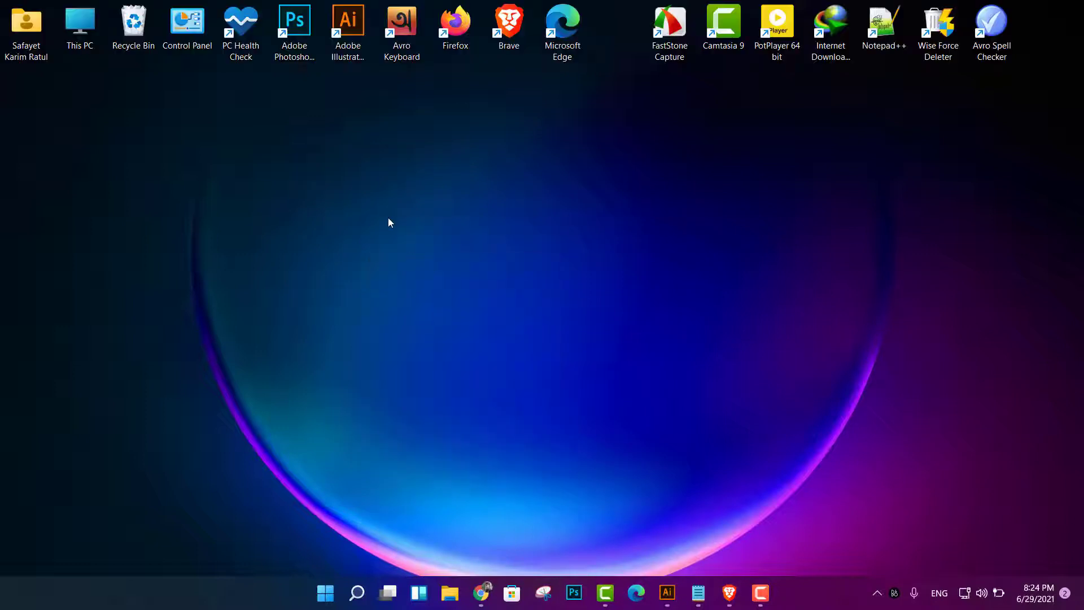
right_click(380, 194)
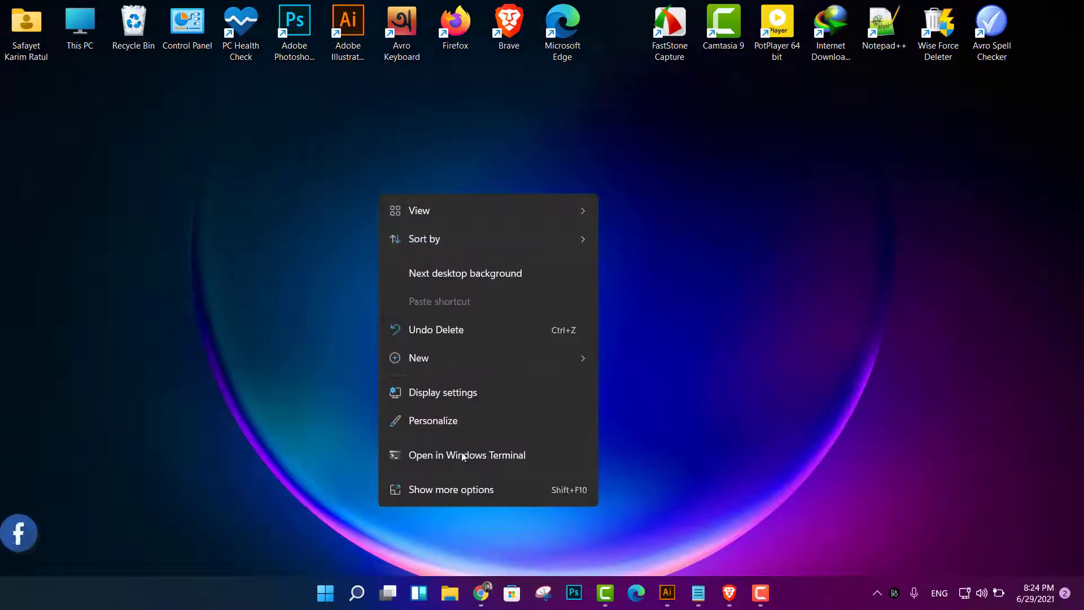
left_click(446, 489)
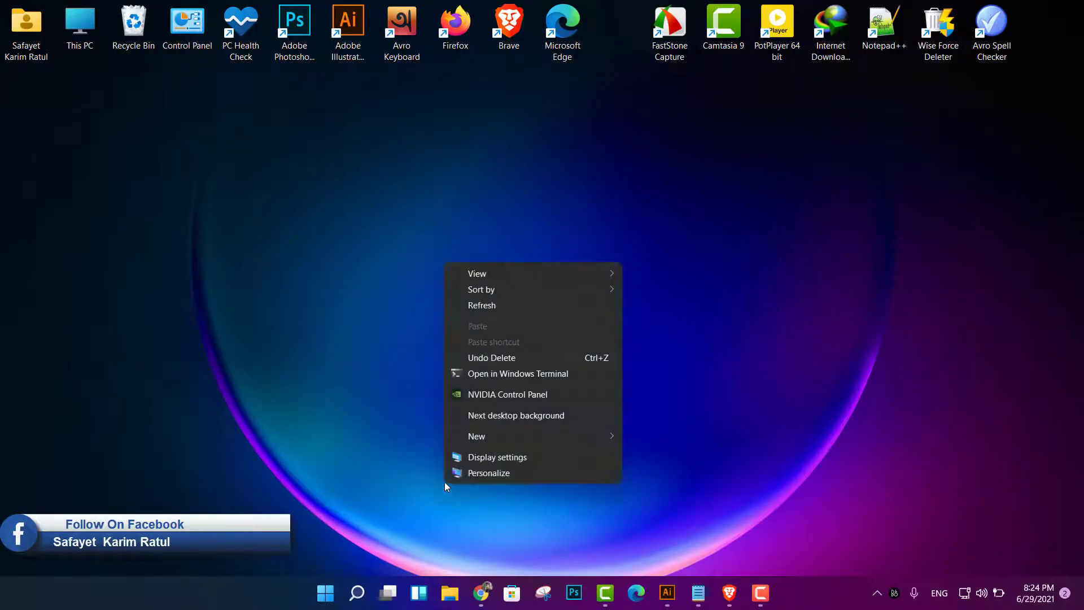
left_click(484, 306)
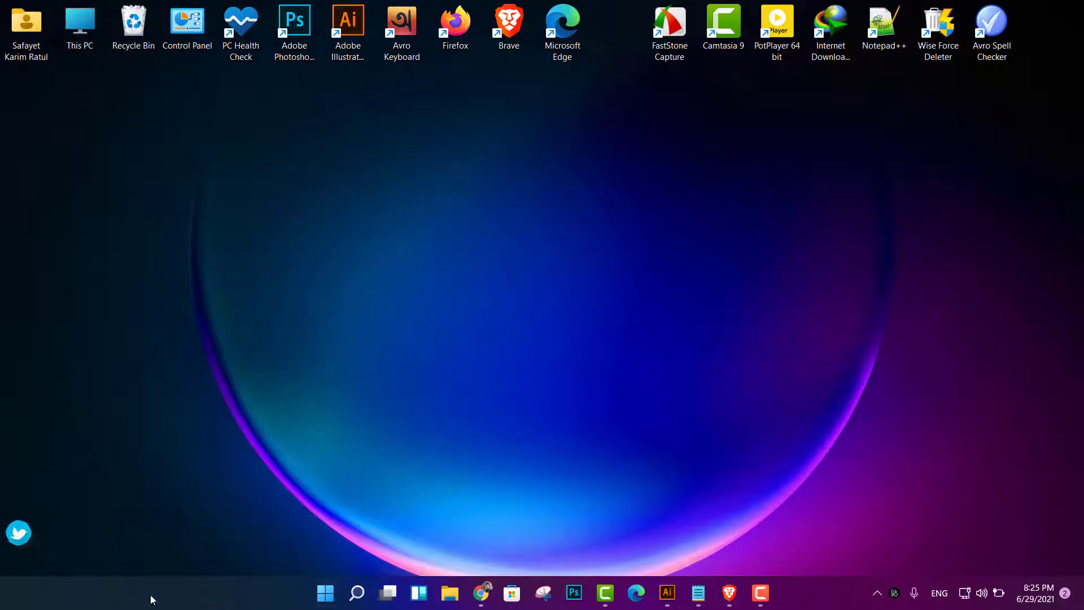
Step: Open the Windows 11 Settings, look through the System categories down to About, and close Settings
left_click(325, 598)
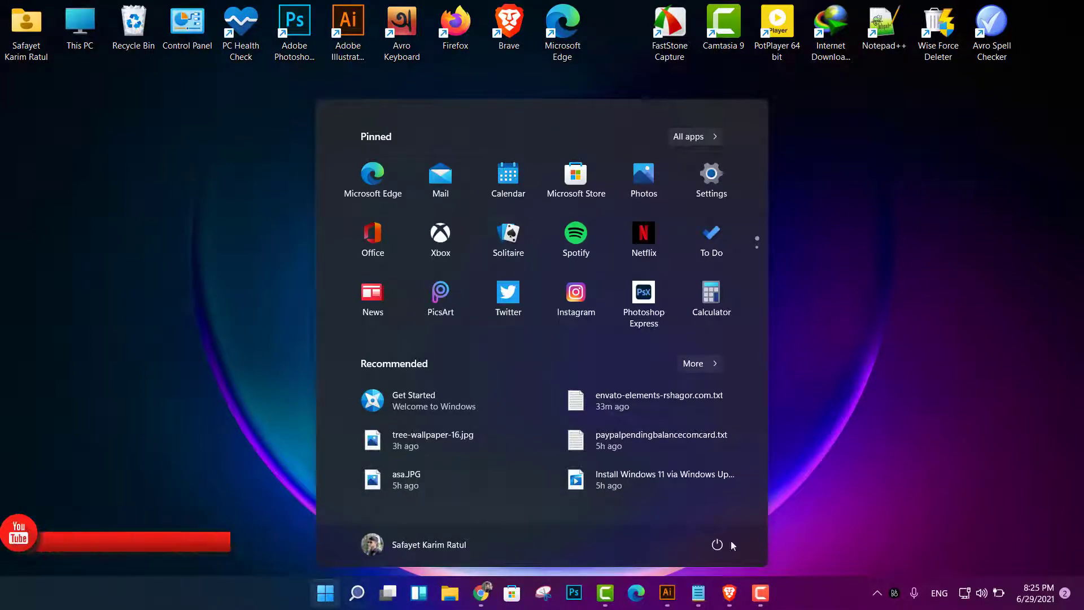
left_click(724, 184)
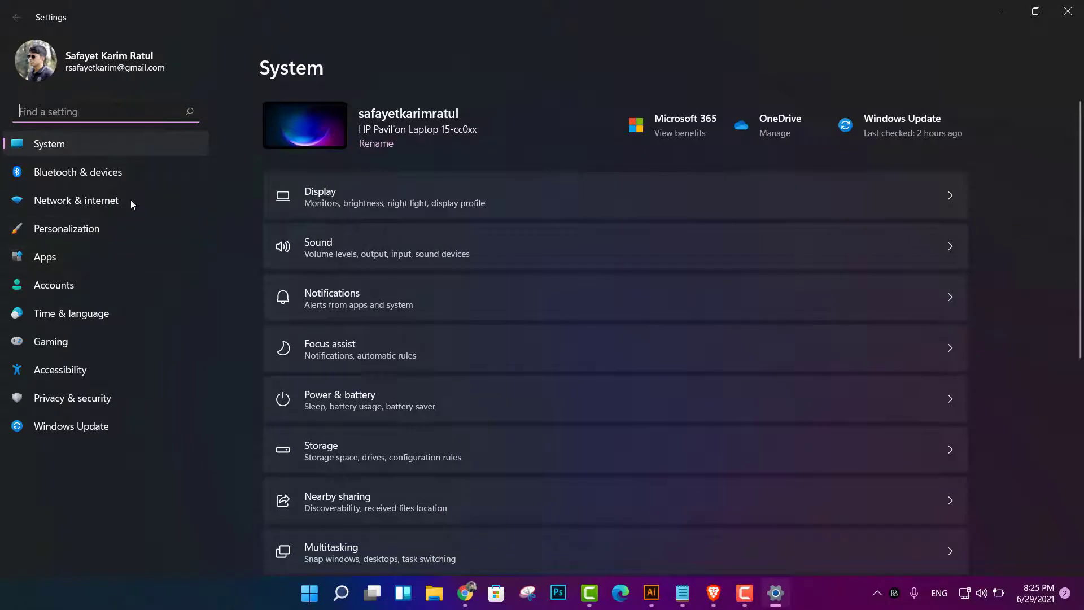
scroll(517, 342, "down", 7)
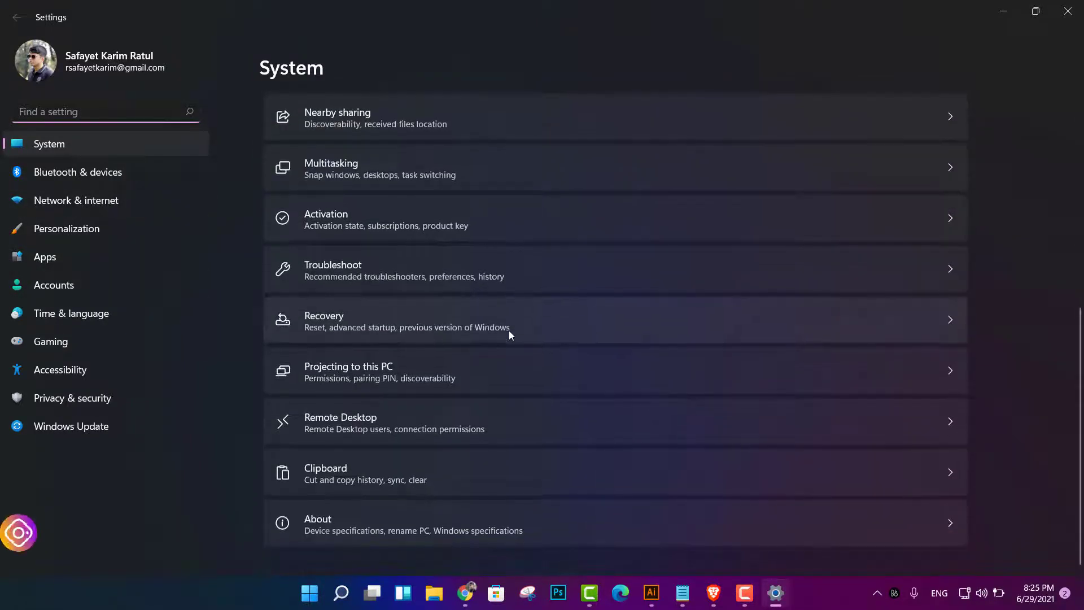
left_click(1069, 10)
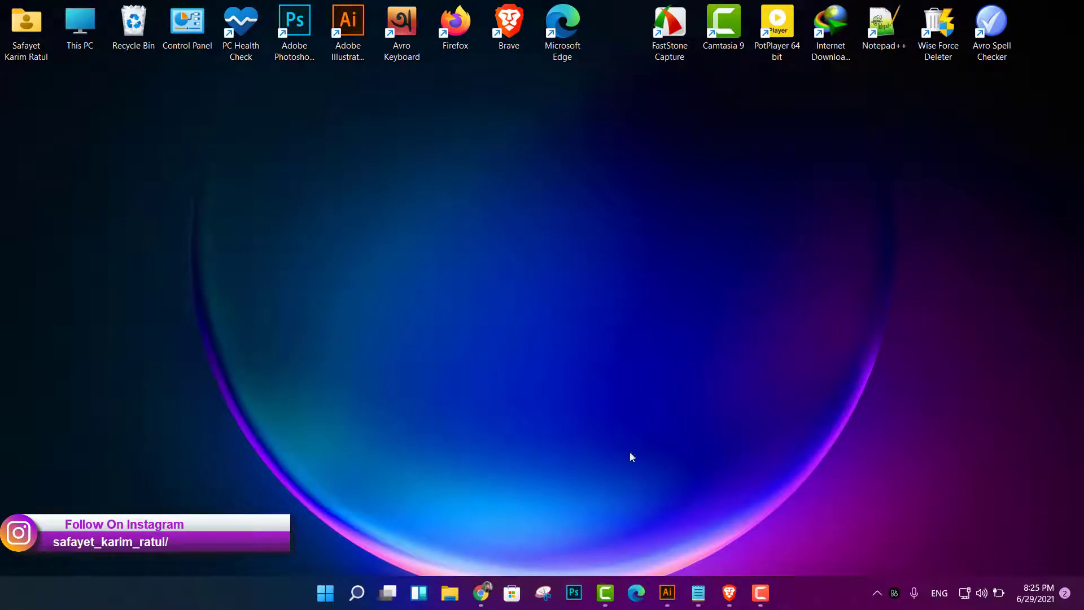
Step: Open File Explorer, look through the Quick access folders and recent files, and close it
left_click(456, 600)
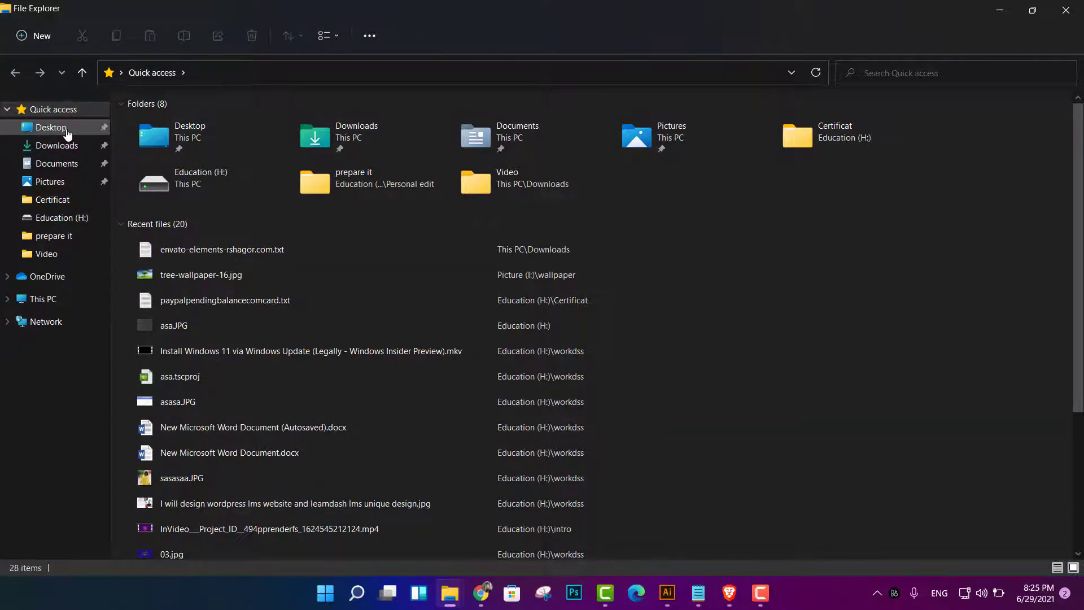
scroll(588, 249, "down", 3)
scroll(310, 205, "up", 5)
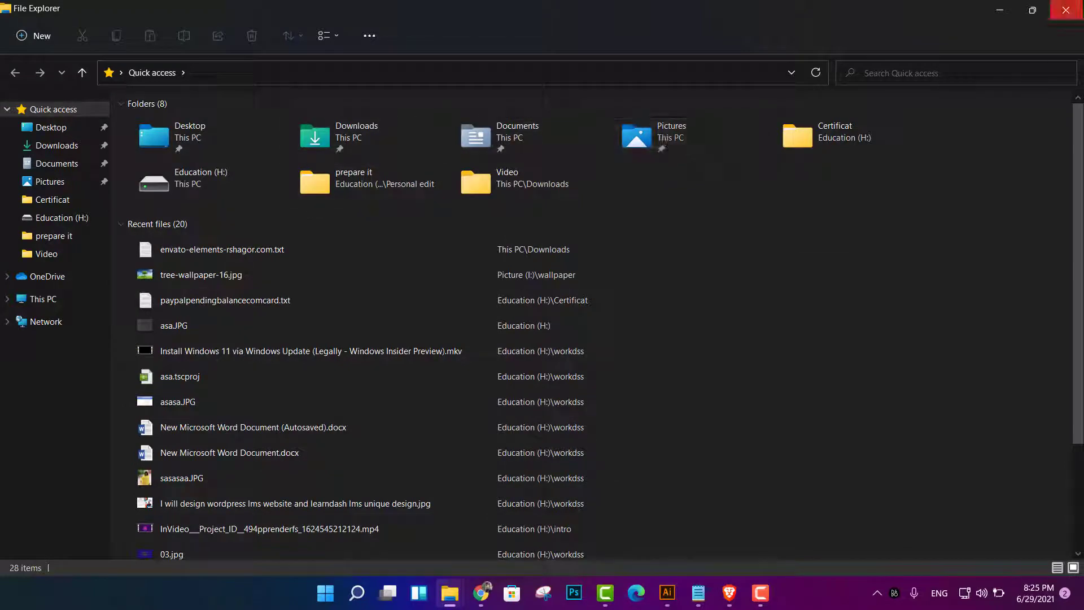
left_click(1066, 9)
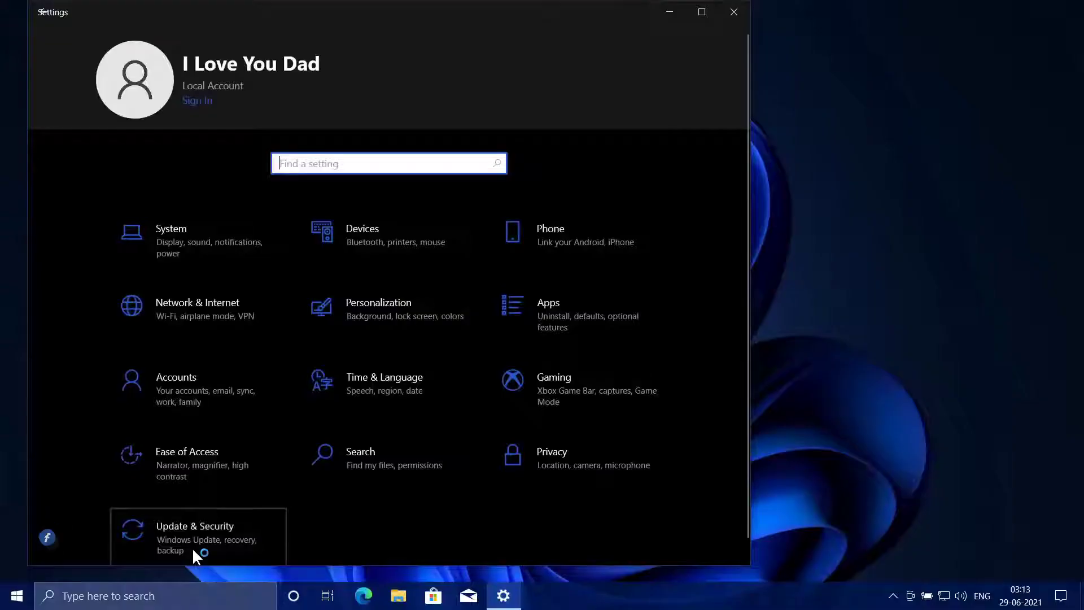
Step: Enable Optional diagnostic data as required by the Windows Insider Program, and return to the program's settings page
left_click(193, 550)
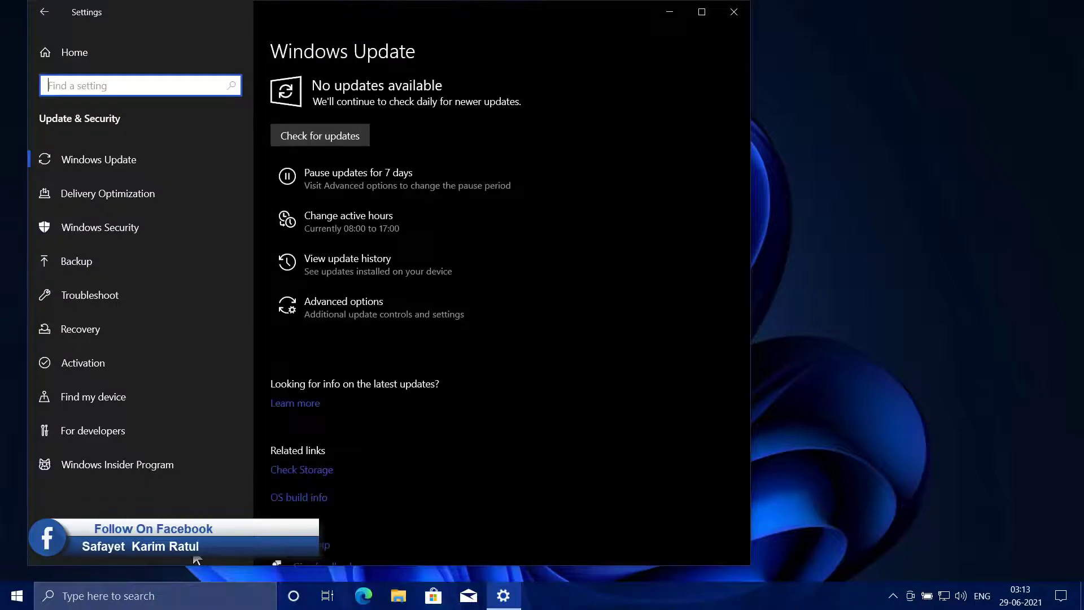
left_click(130, 461)
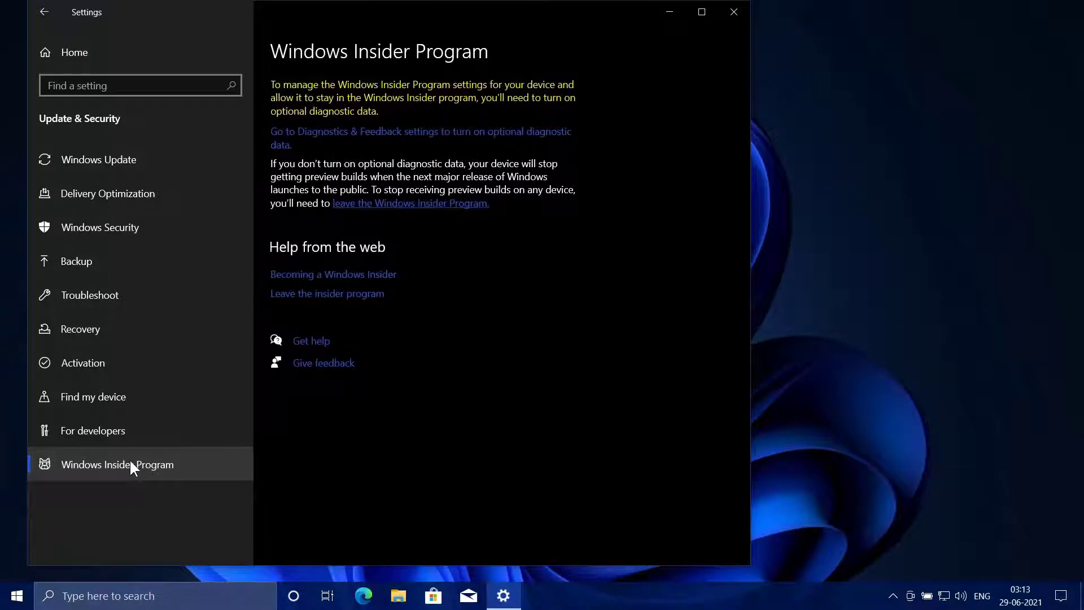
left_click(436, 136)
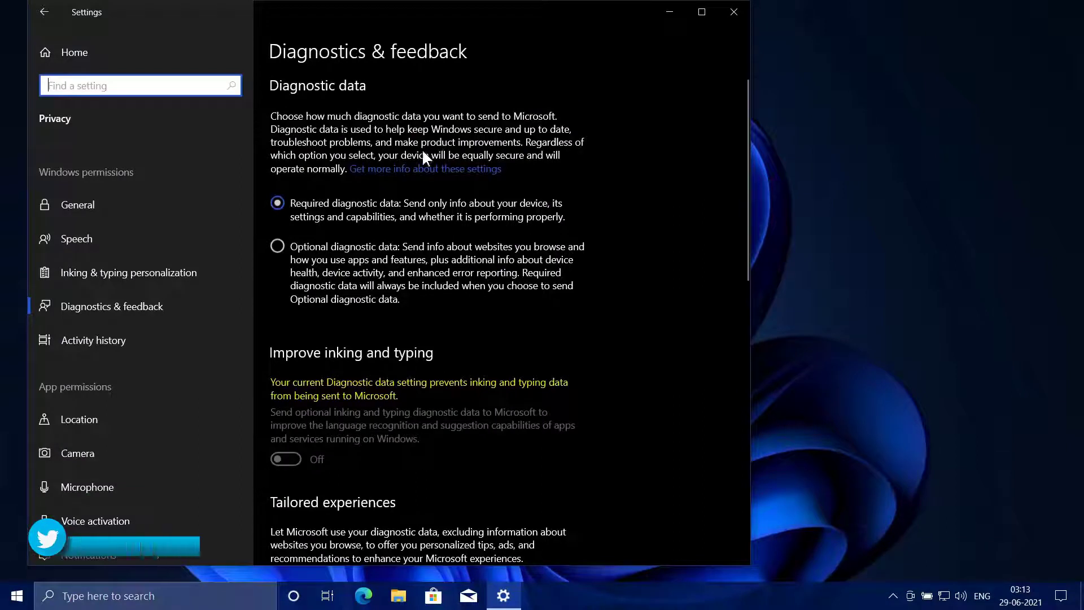
left_click(277, 246)
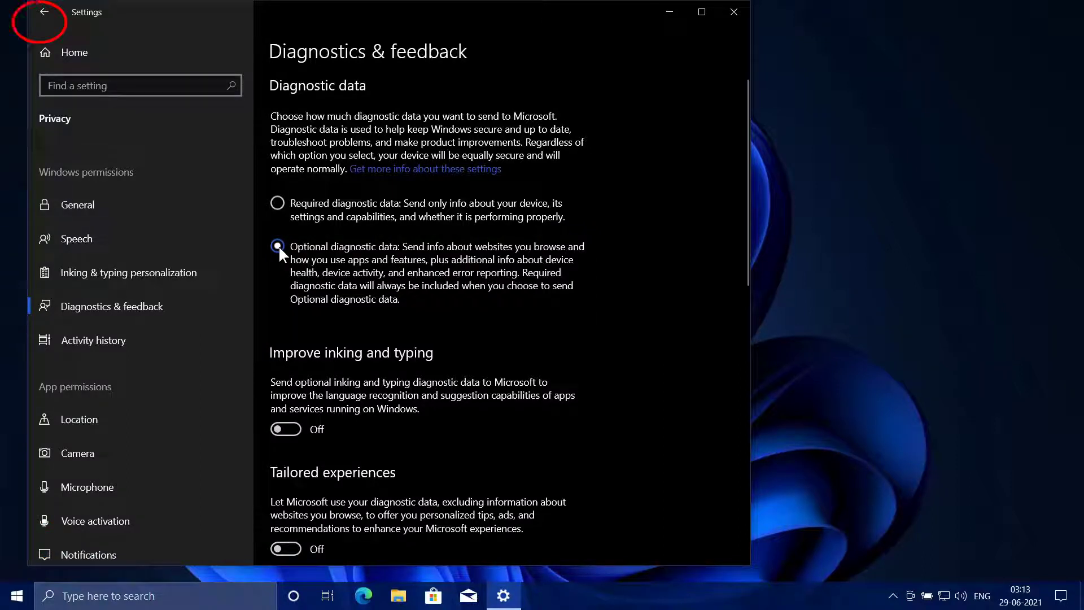
left_click(41, 18)
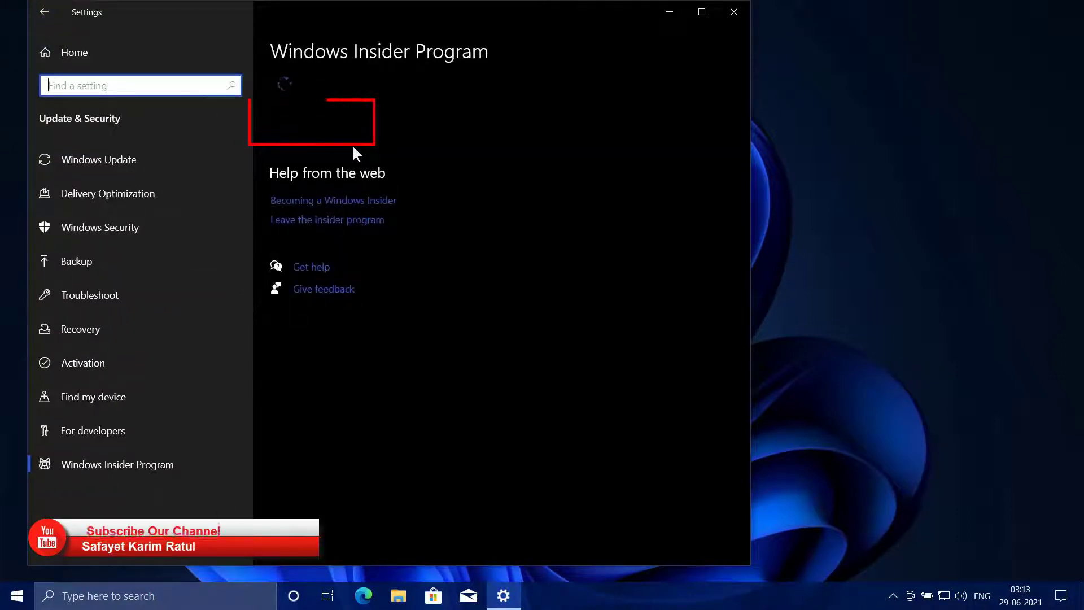
Step: Start joining the Windows Insider Program and choose to link a Microsoft account
left_click(287, 129)
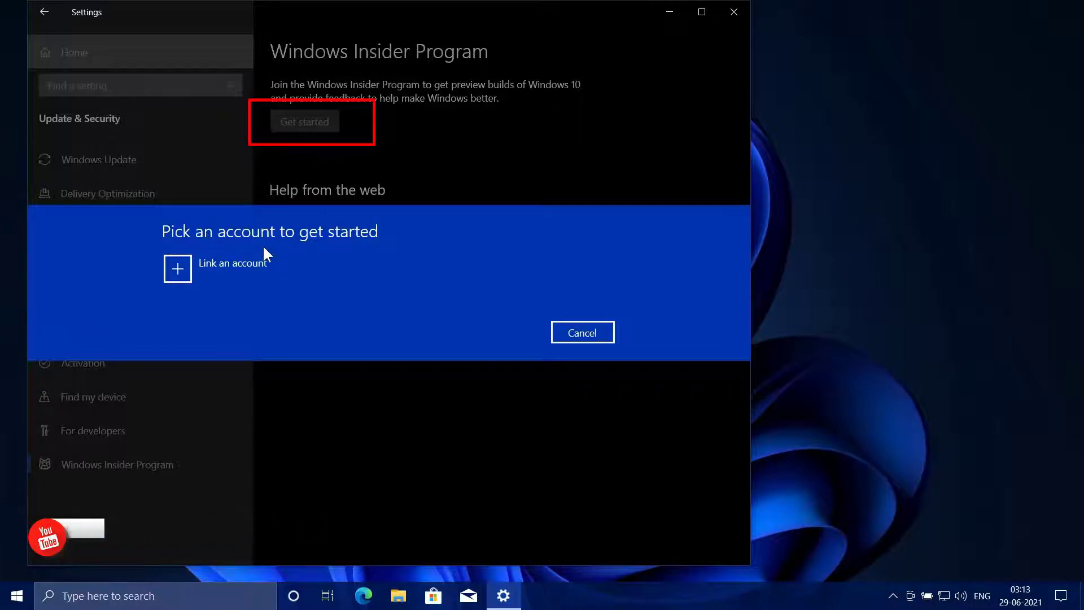
left_click(262, 277)
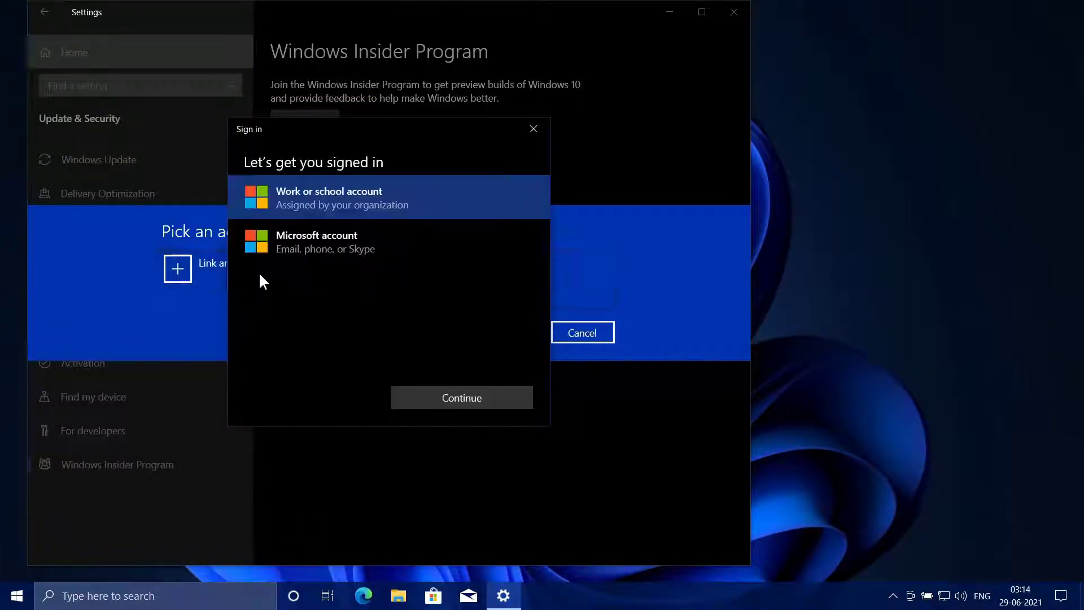
left_click(306, 251)
left_click(454, 396)
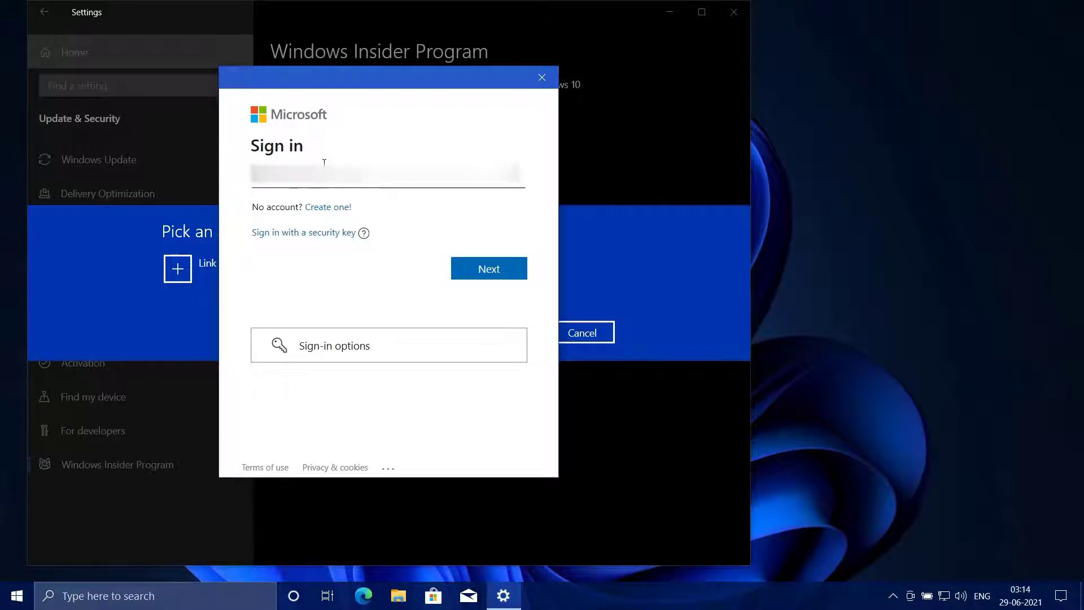
Step: Sign in with the Microsoft account's e-mail and password, and limit the sign-in to Microsoft apps only
key("Return")
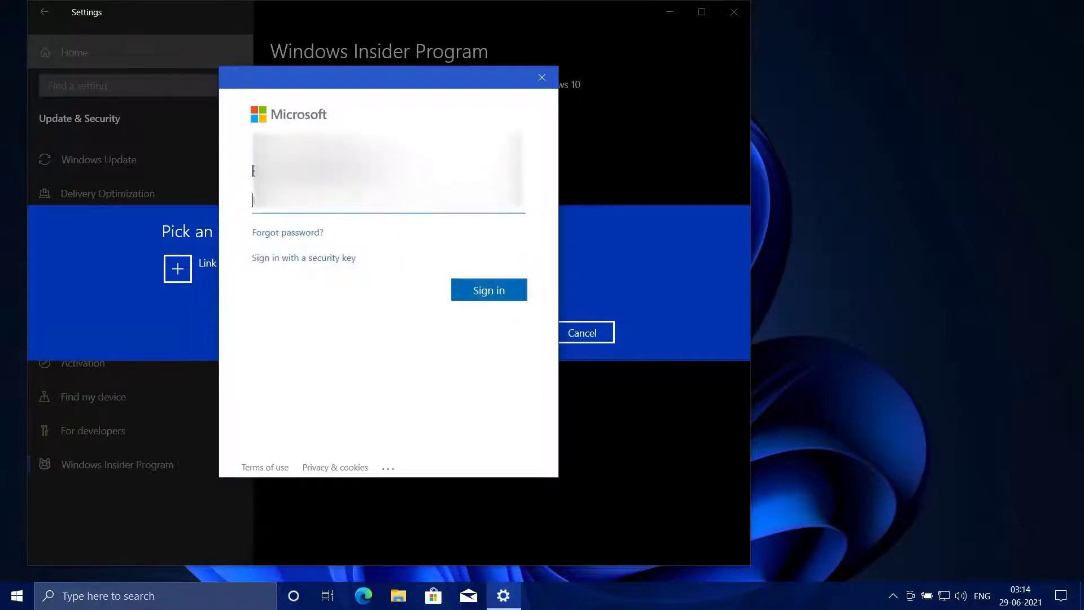
type("•••")
key("Return")
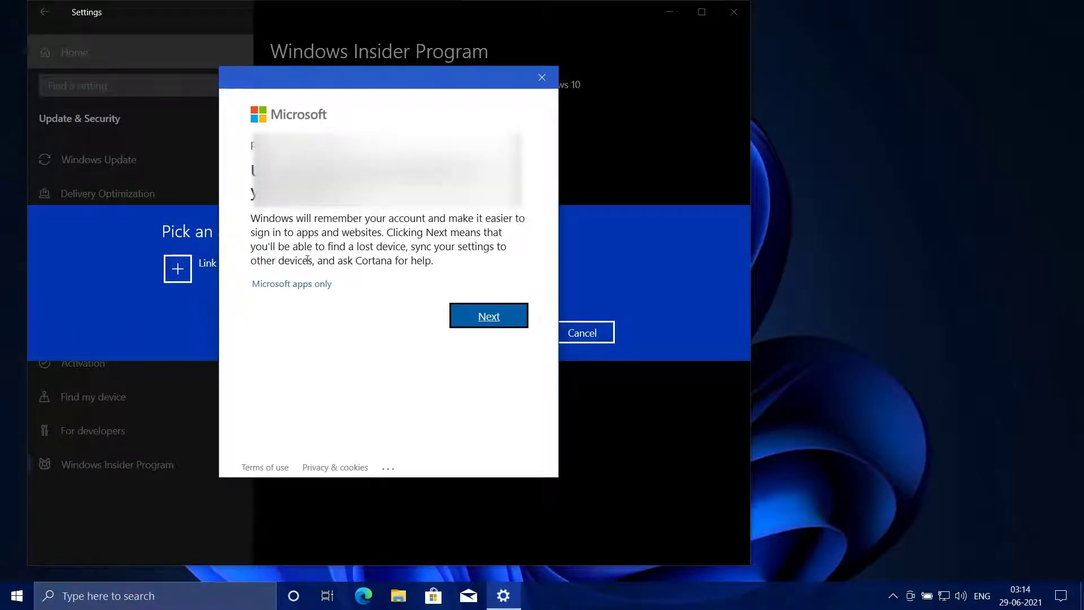
left_click(306, 283)
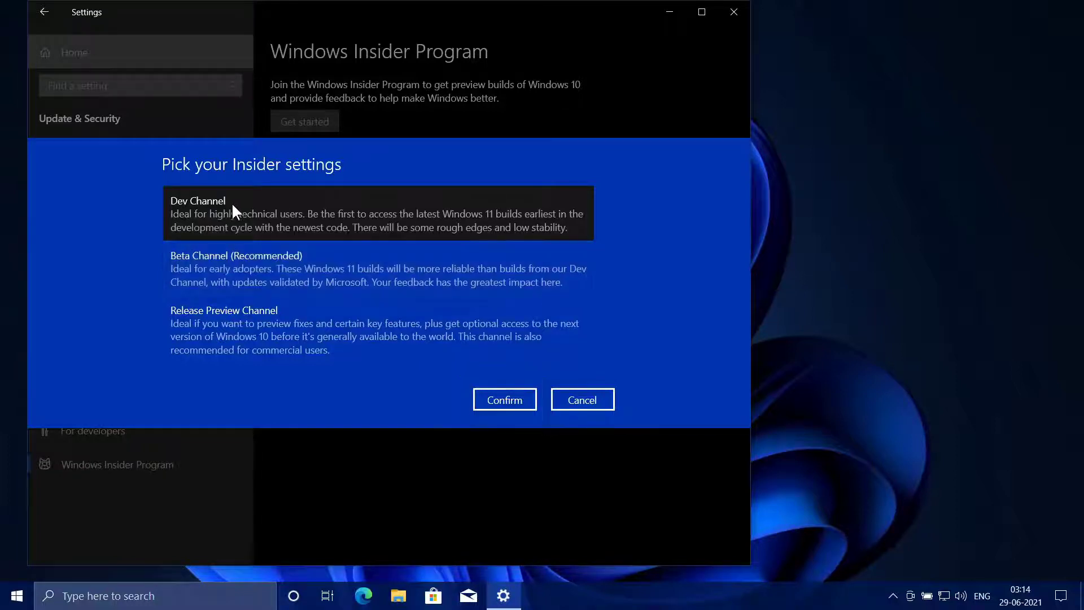
Step: Confirm the Dev Channel as the Insider setting, accept the program agreement, and restart the PC immediately
left_click(531, 397)
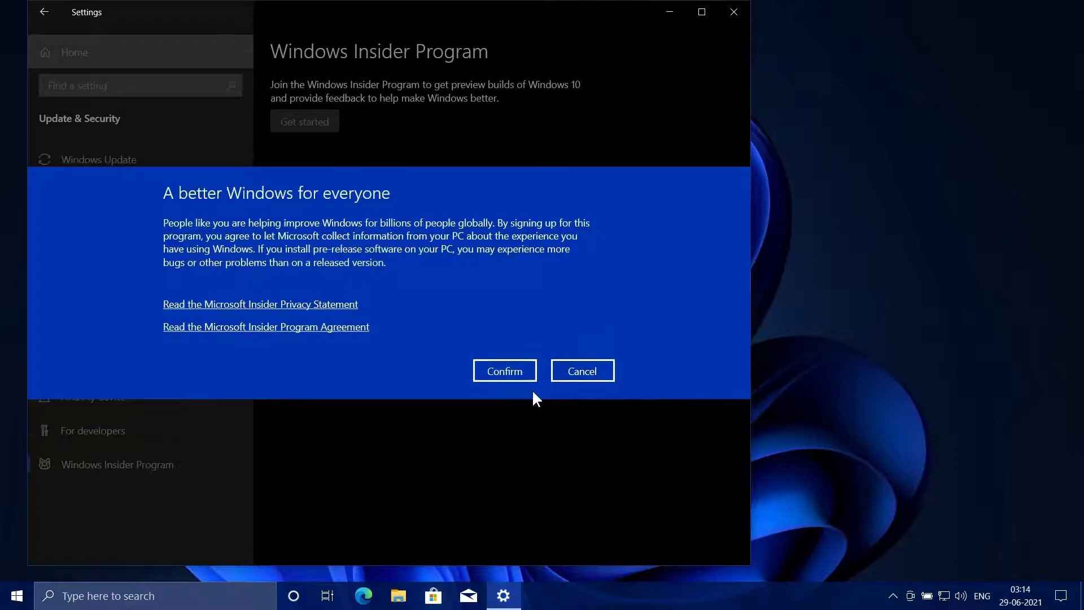
left_click(512, 371)
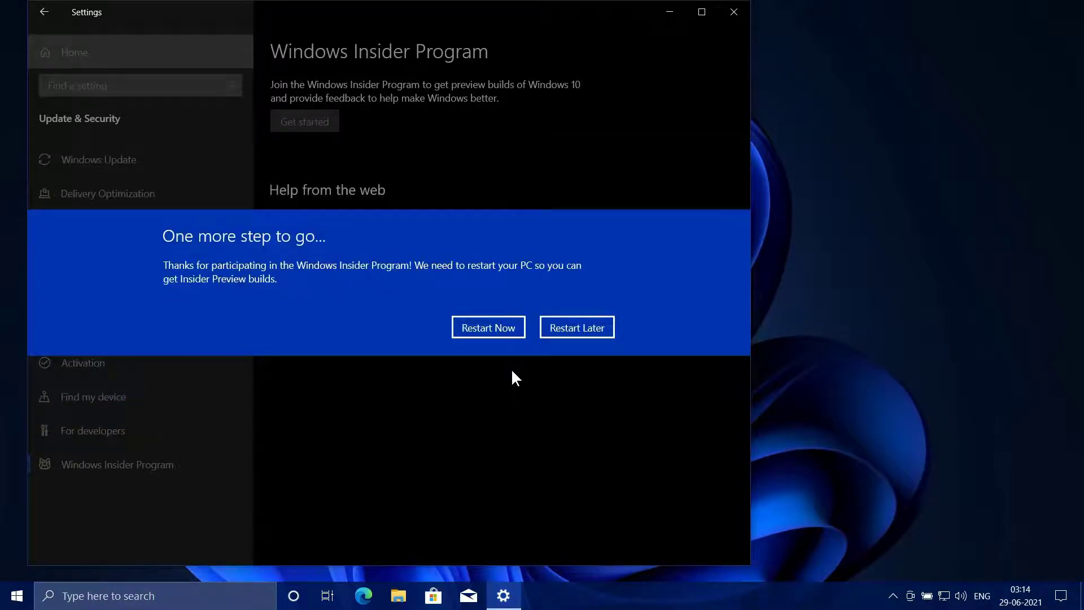
left_click(493, 328)
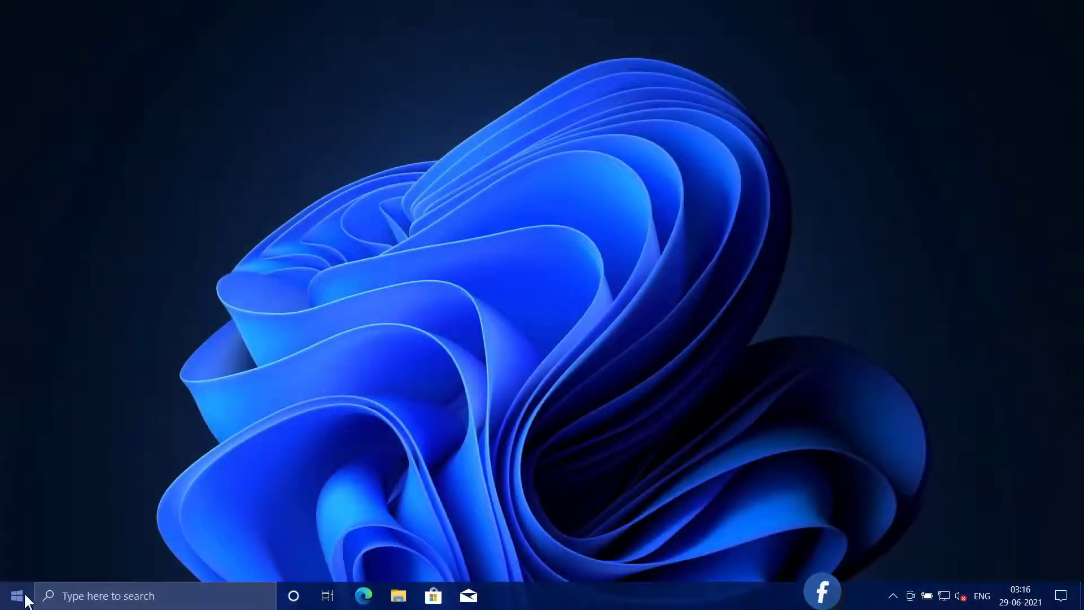
Step: Open the Windows Insider Program page under Update & Security and check the selected Insider channel
left_click(25, 596)
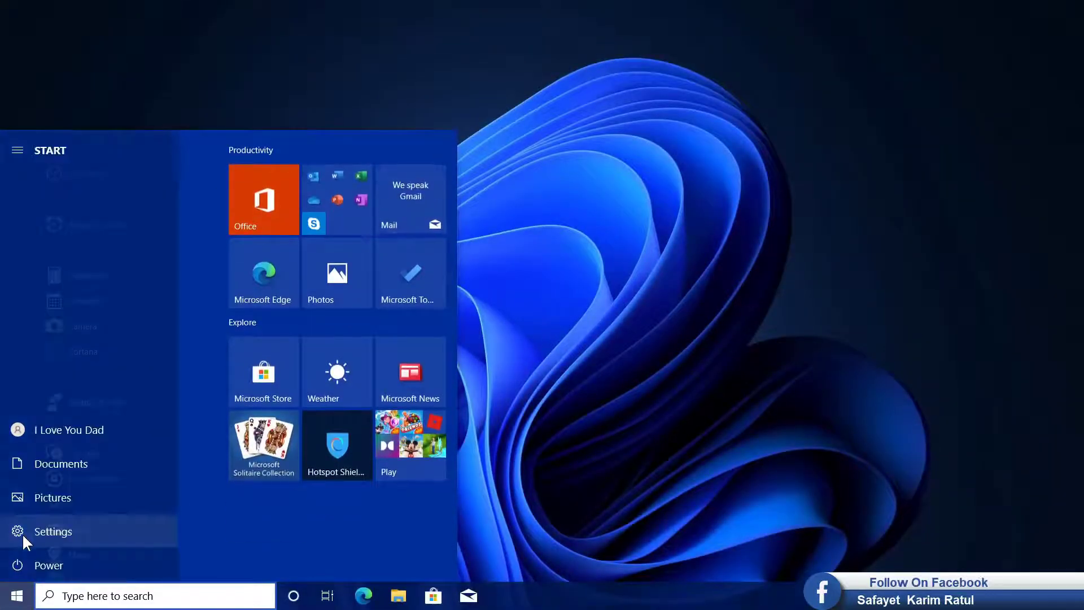
left_click(24, 537)
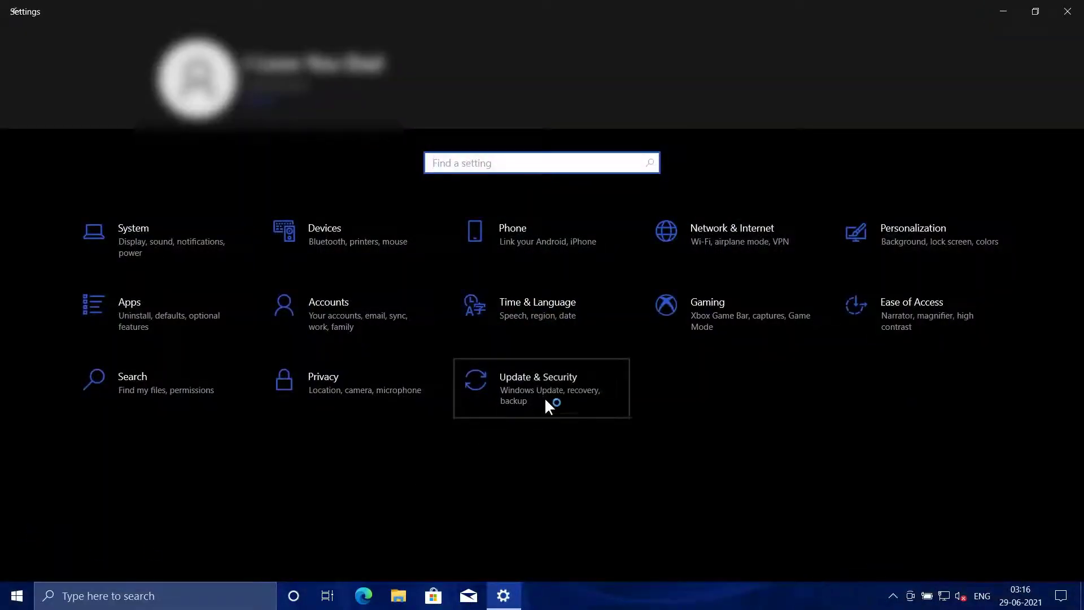
left_click(545, 403)
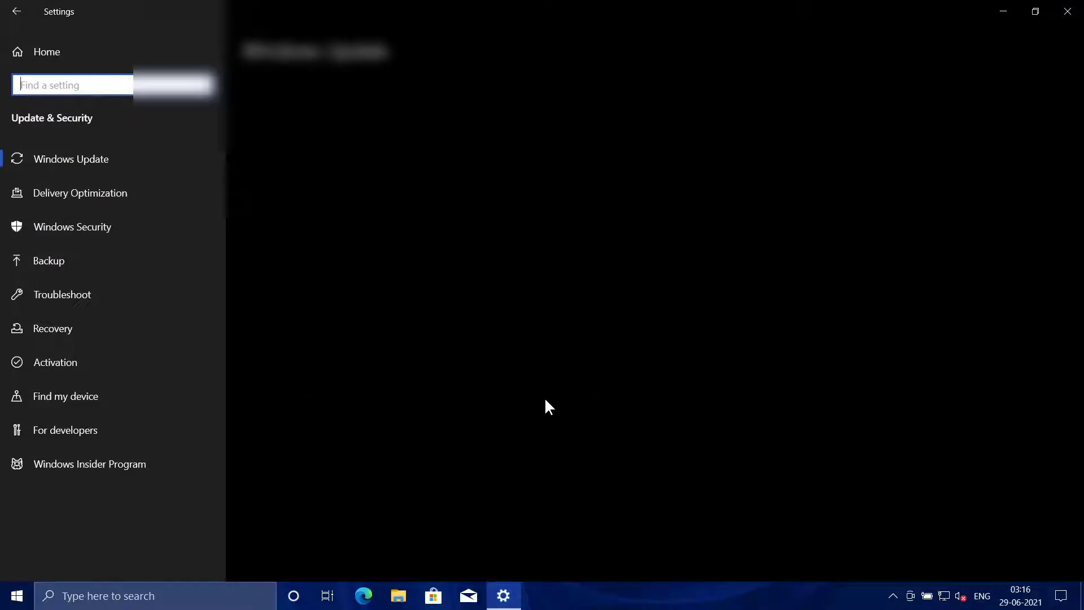
left_click(128, 469)
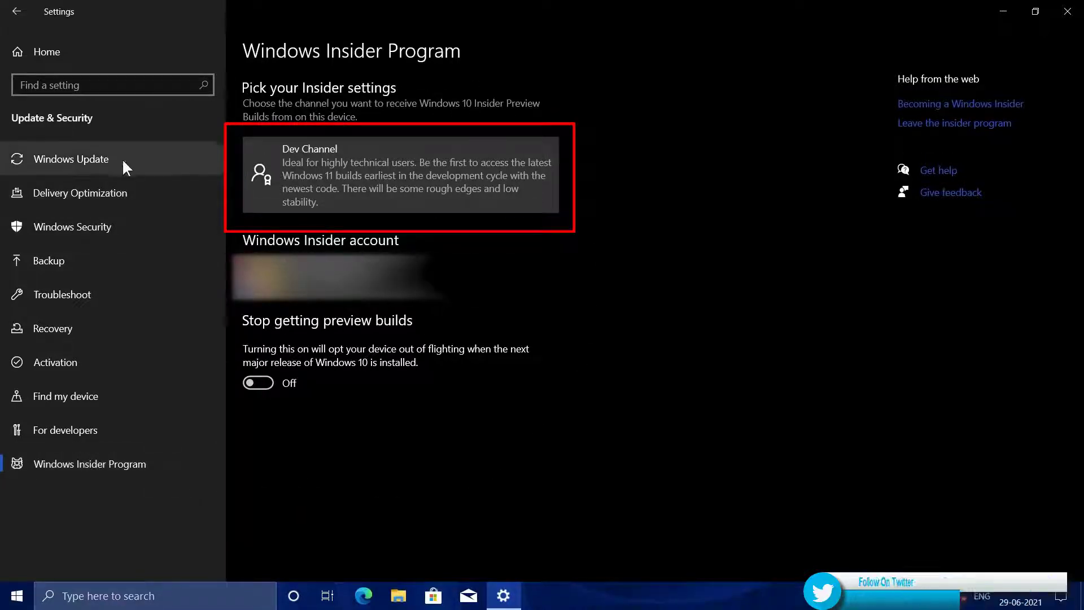
Step: Check Windows Update for updates and restart the PC to install Windows 11 Insider Preview 10.0.22000.51 (co_release)
left_click(77, 159)
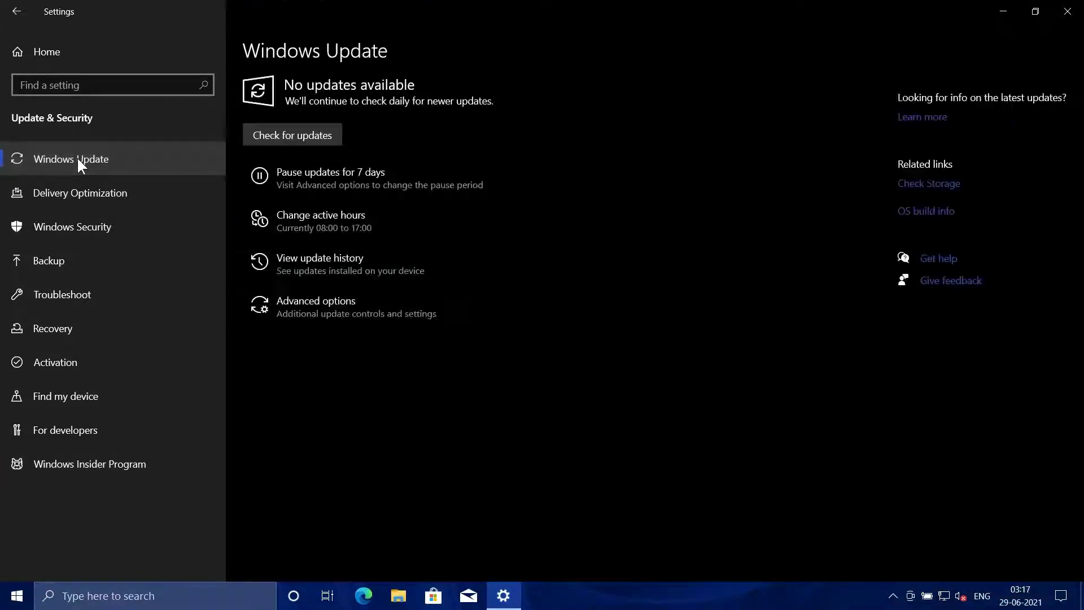
left_click(290, 142)
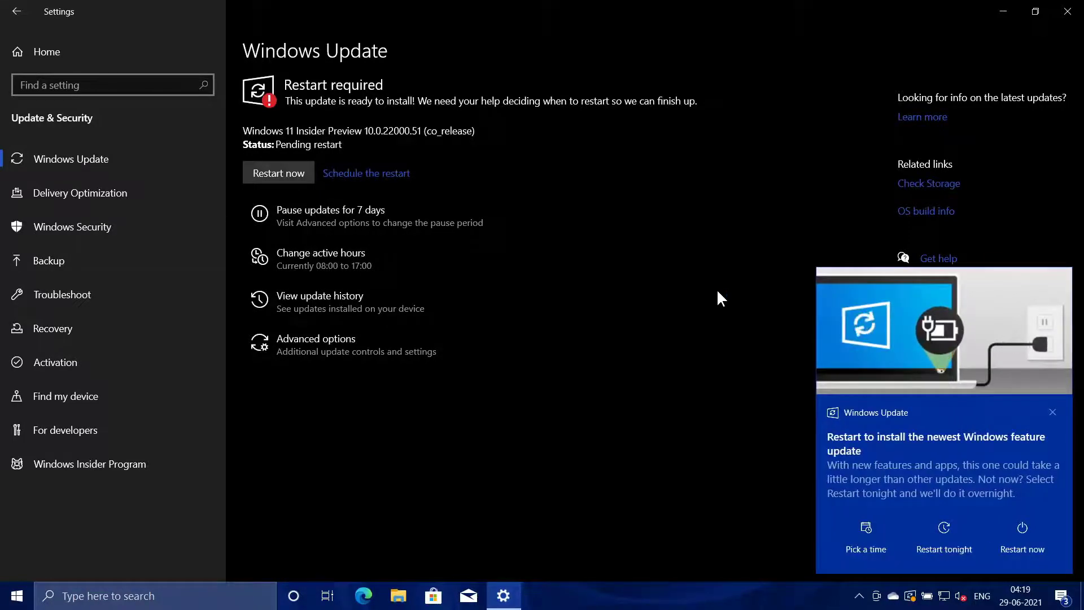
left_click(286, 172)
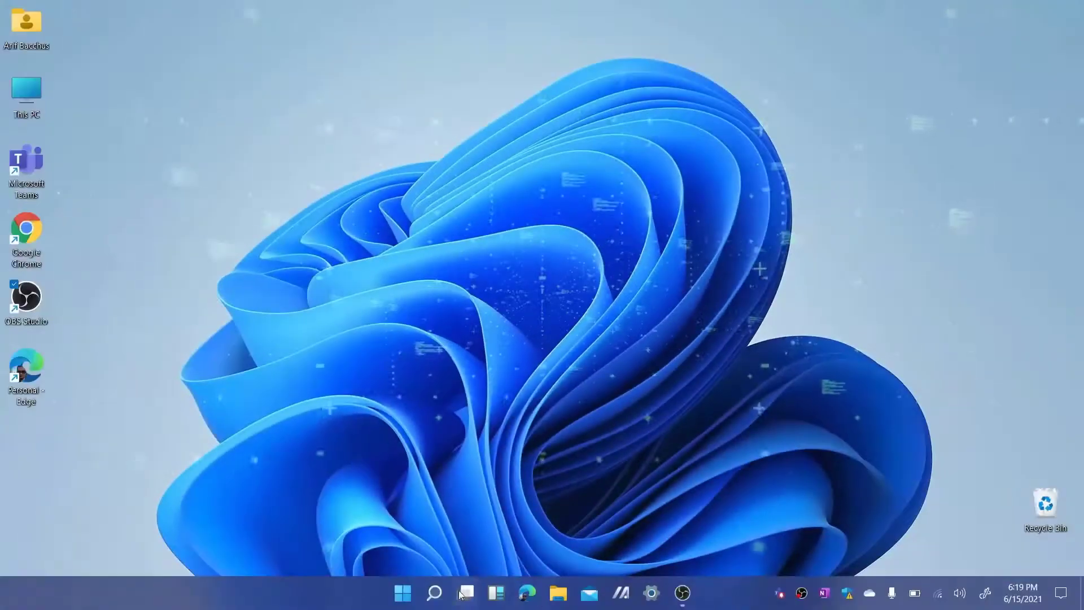
Step: Open the Windows 11 widgets and browse the weather, market, sports and news cards
left_click(496, 593)
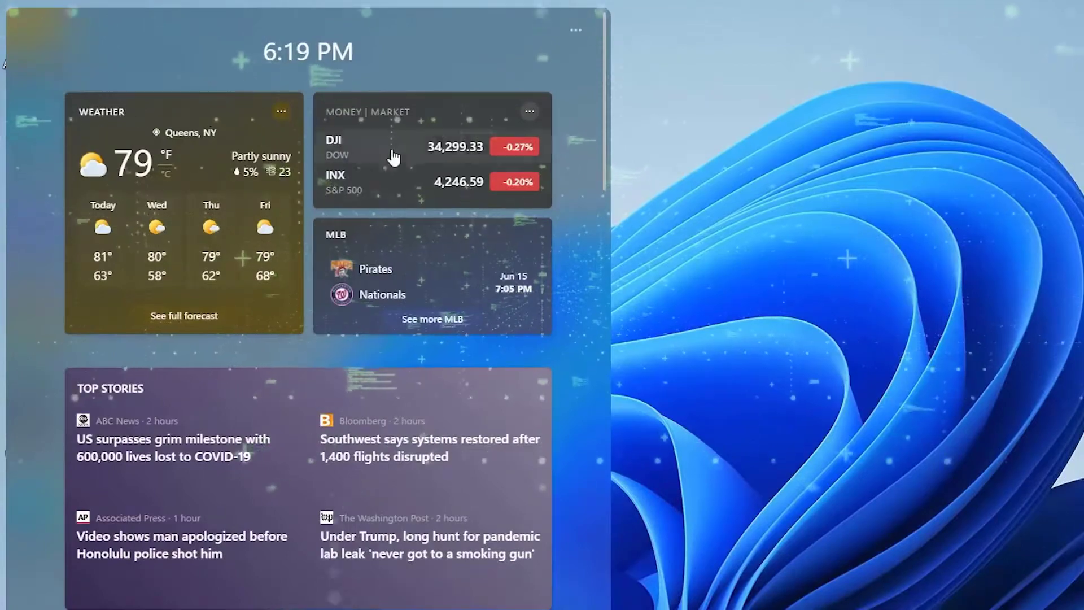
scroll(402, 320, "down", 5)
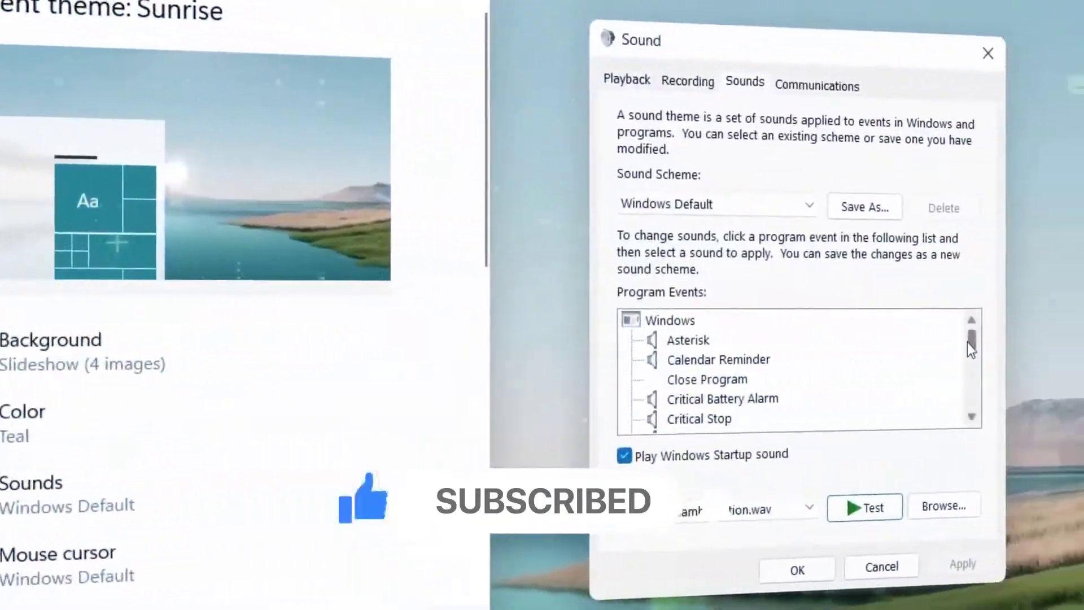
Step: Look through the program events of the Windows Default sound scheme
left_click_drag(967, 342, 974, 374)
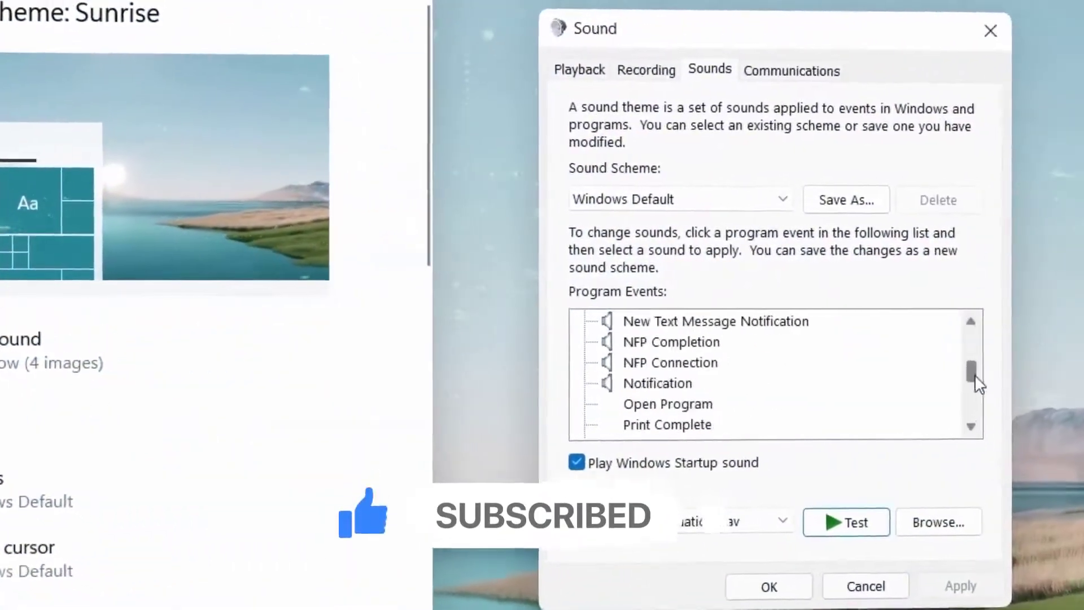